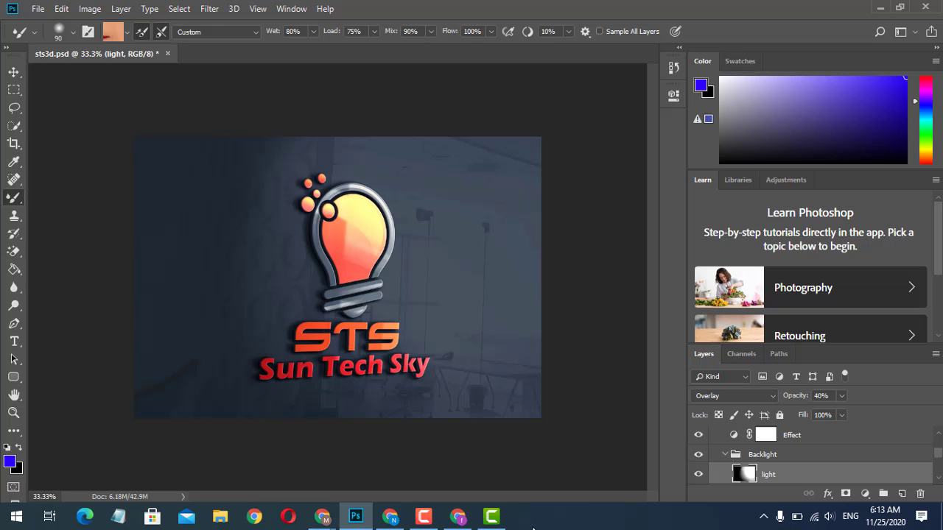
{"action": "left_click", "coordinate": [495, 523]}
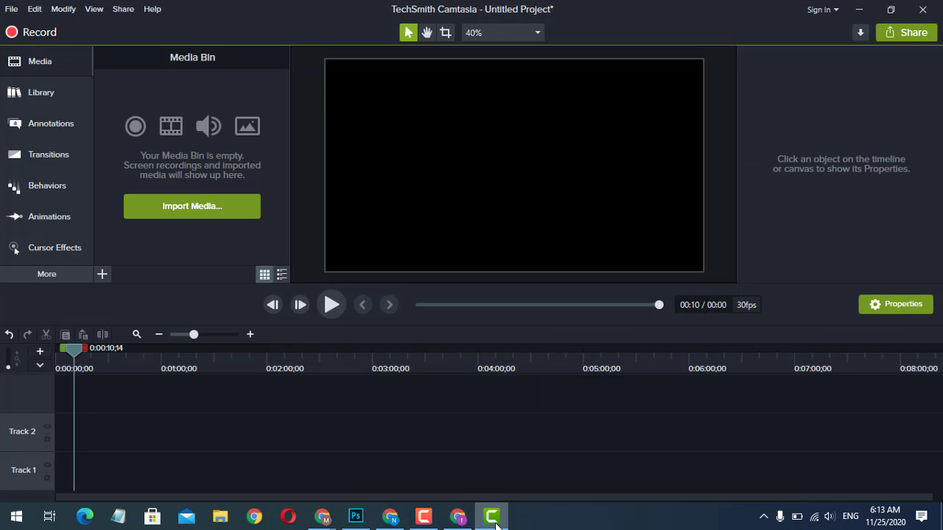
{"action": "left_click", "coordinate": [495, 523]}
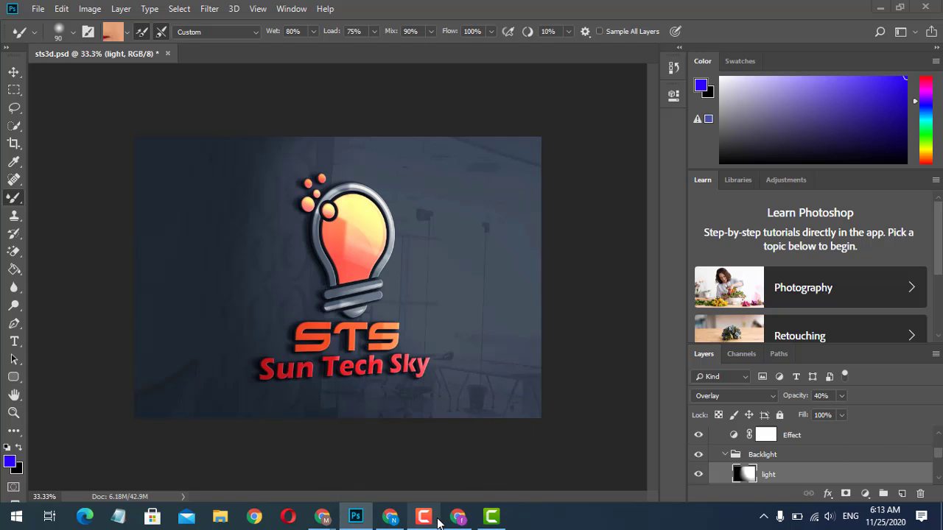
{"action": "left_click", "coordinate": [437, 520]}
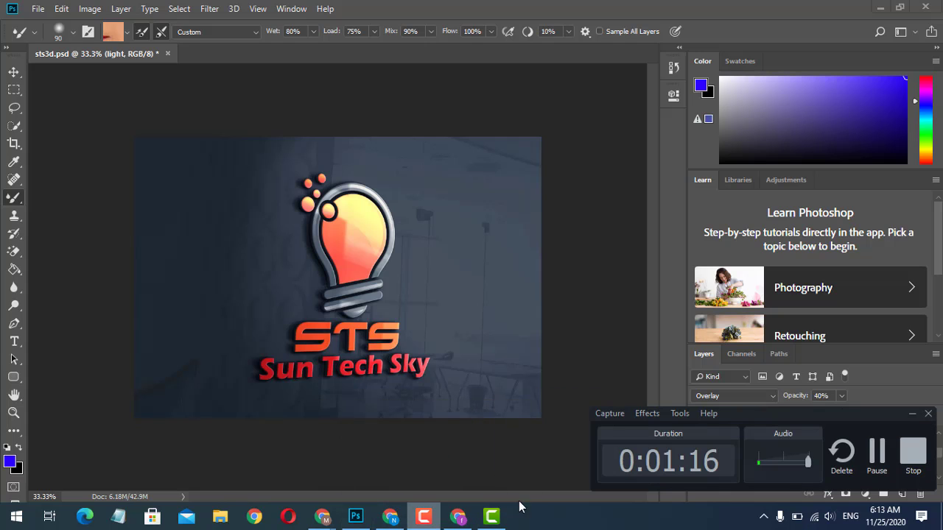
{"action": "left_click", "coordinate": [914, 414]}
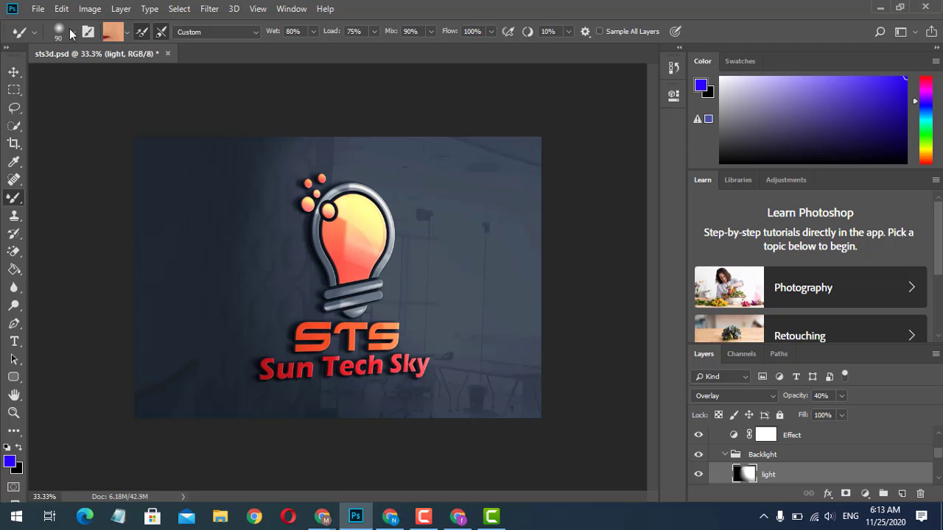
- Bring up the dialog for opening an existing image file
{"action": "left_click", "coordinate": [38, 9]}
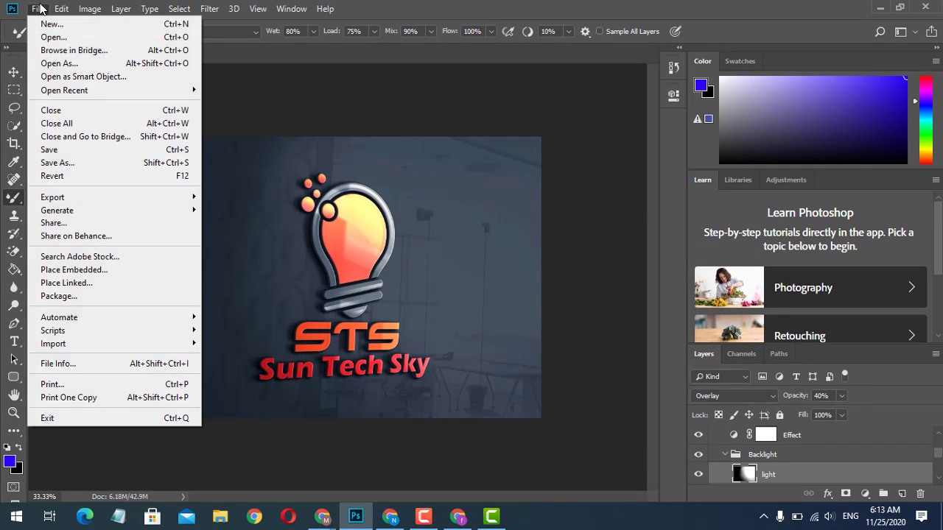
{"action": "left_click", "coordinate": [66, 38]}
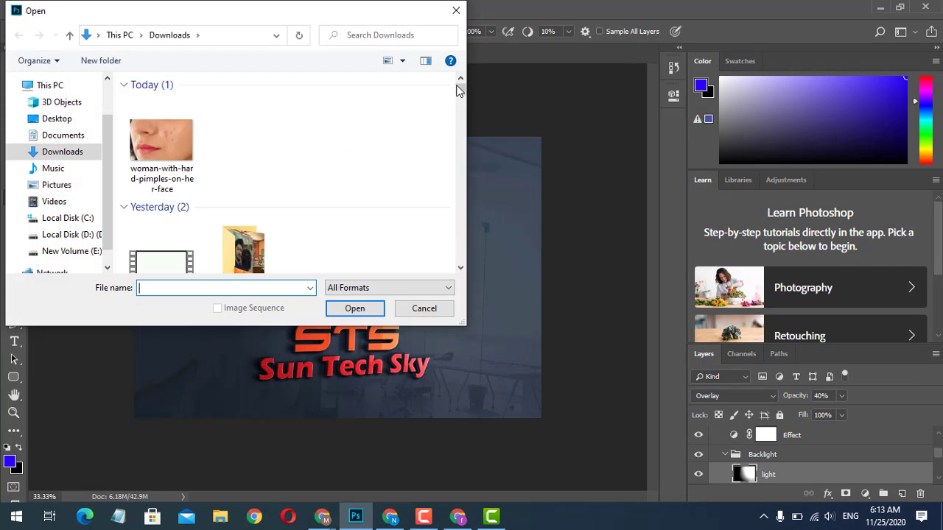
{"action": "left_click_drag", "start_coordinate": [464, 123], "coordinate": [459, 259]}
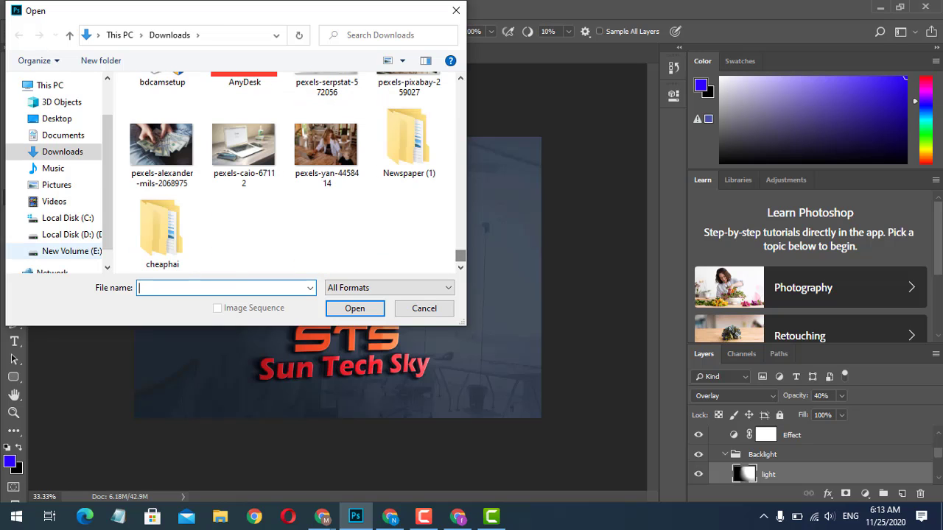
{"action": "left_click", "coordinate": [82, 167]}
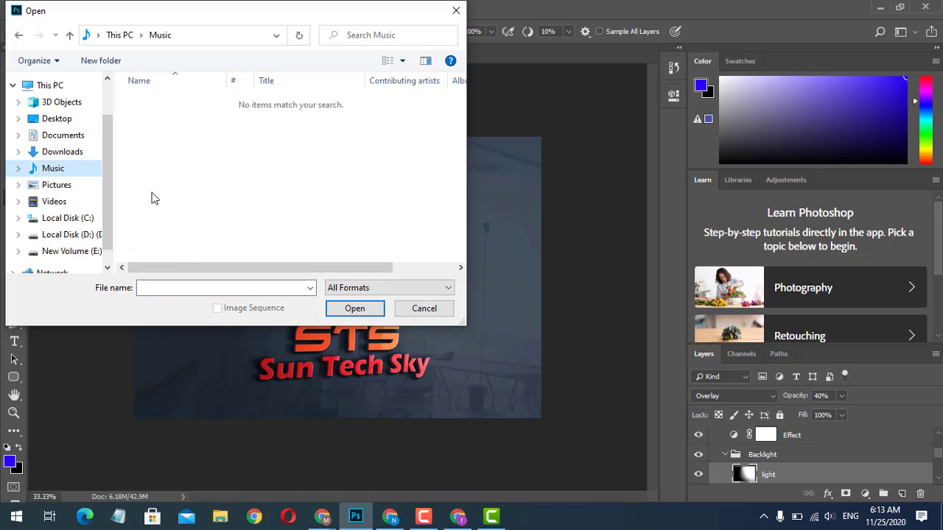
{"action": "left_click", "coordinate": [189, 285]}
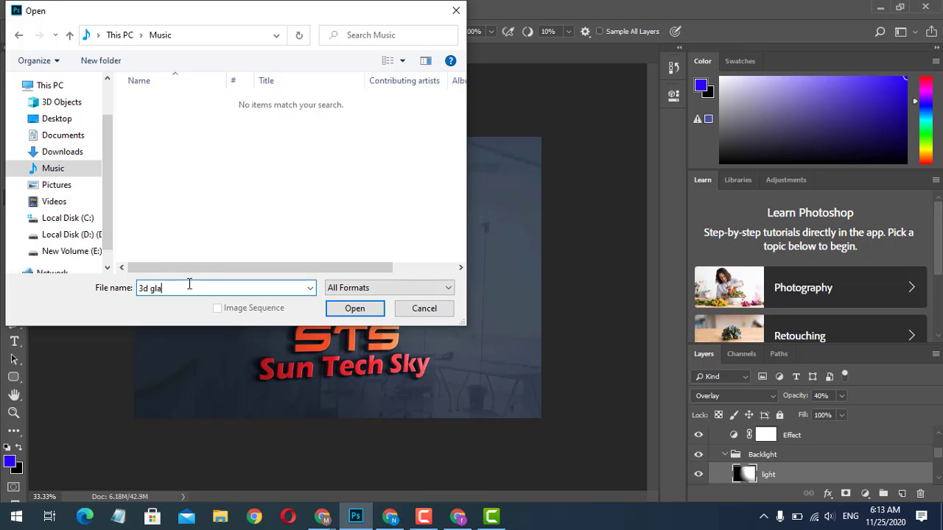
{"action": "type", "text": "3d glass moc"}
{"action": "key", "text": "BackSpace"}
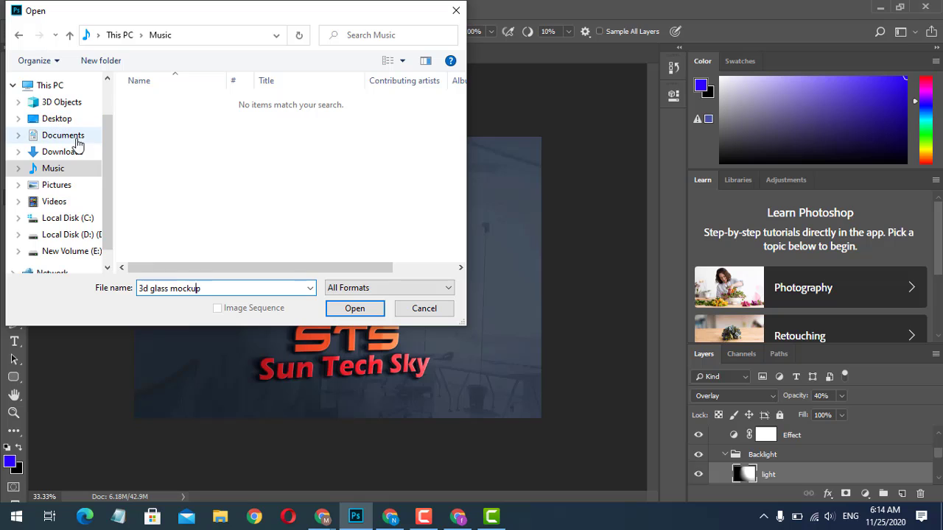
- Open the logo image skytech1.png from the picslocal folder on the Desktop
{"action": "left_click", "coordinate": [64, 119]}
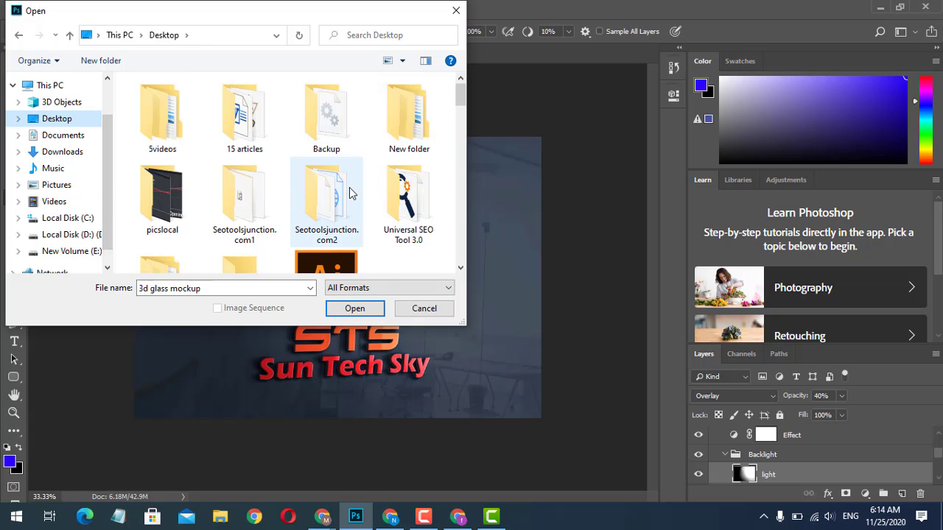
{"action": "double_click", "coordinate": [67, 119]}
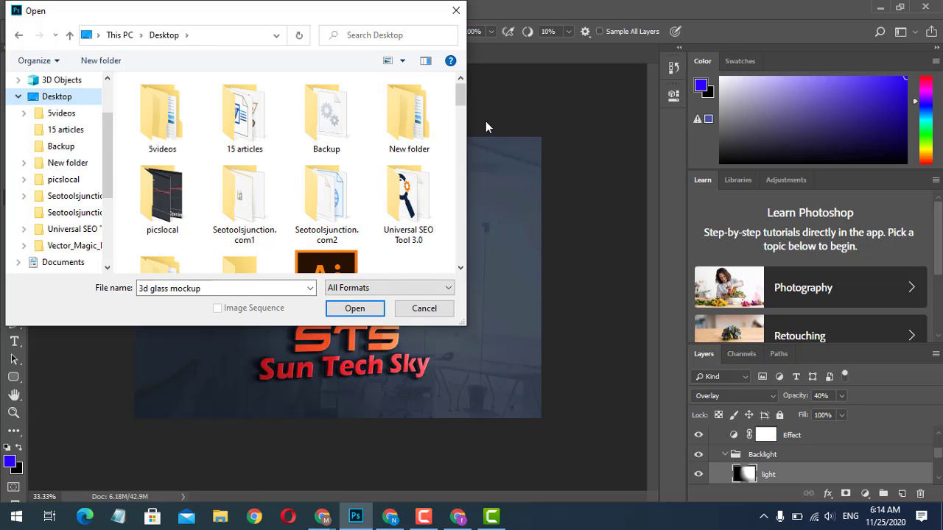
{"action": "left_click_drag", "start_coordinate": [461, 93], "coordinate": [465, 57]}
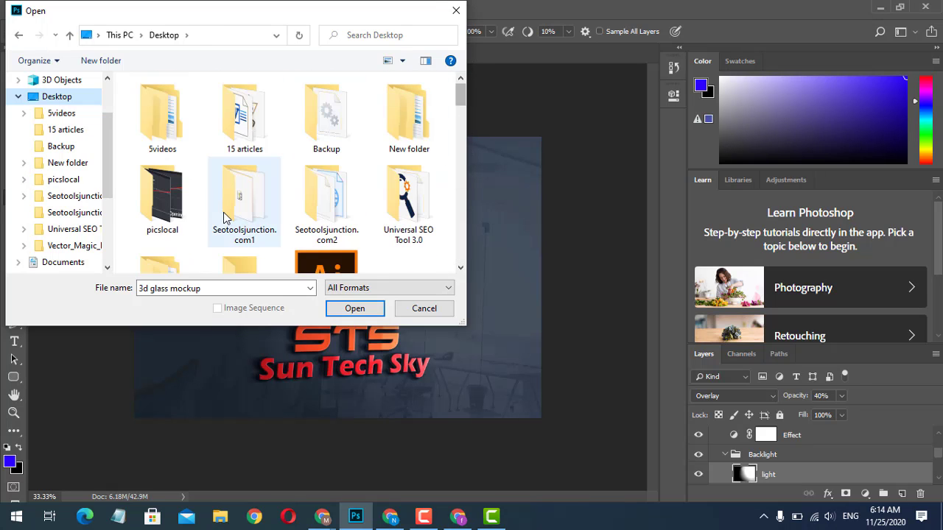
{"action": "double_click", "coordinate": [173, 214]}
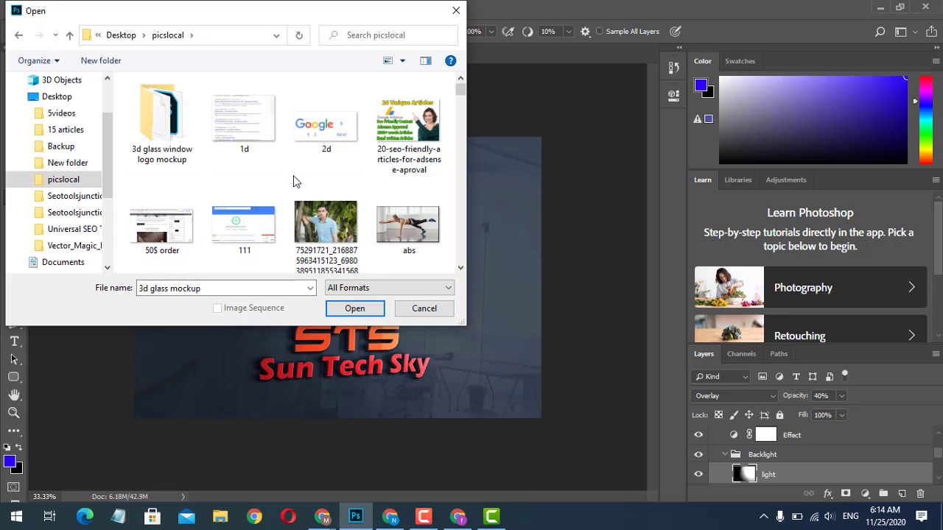
{"action": "left_click_drag", "start_coordinate": [462, 88], "coordinate": [461, 220]}
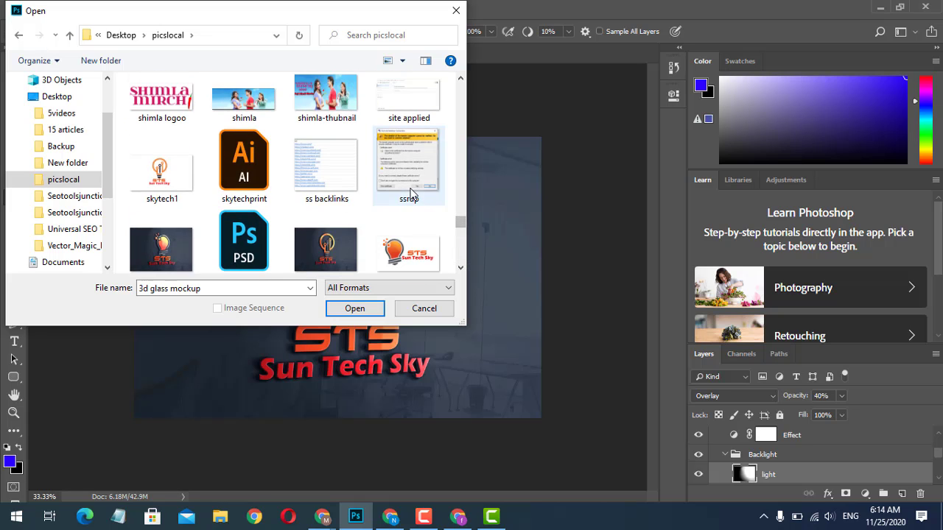
{"action": "left_click", "coordinate": [409, 249]}
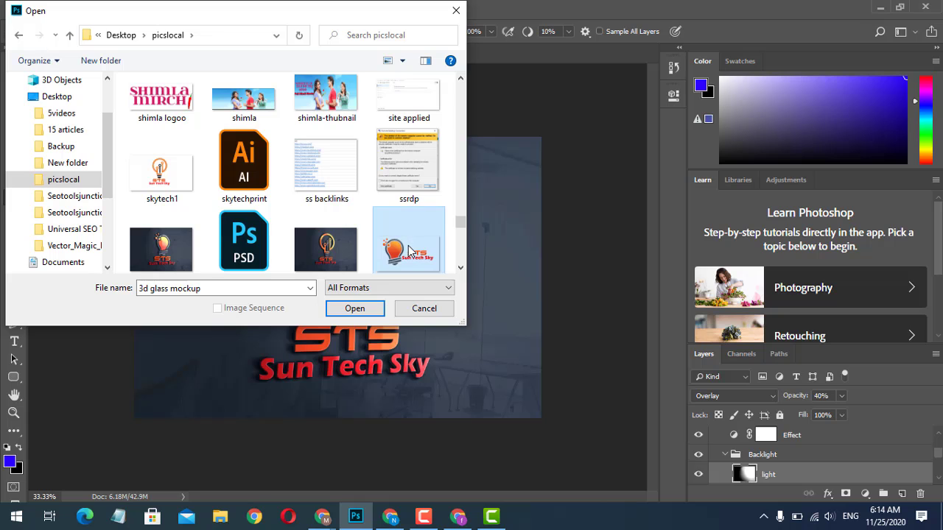
{"action": "double_click", "coordinate": [168, 129]}
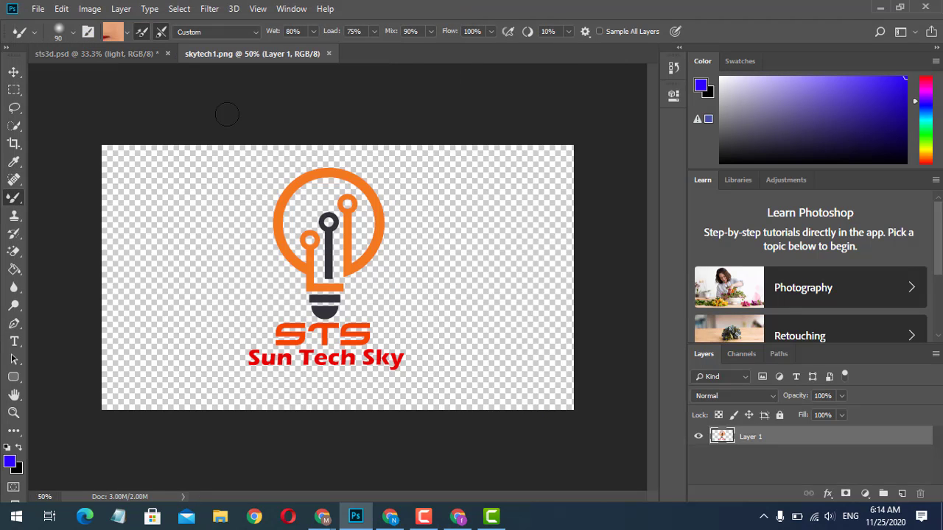
- Open the contents of the Your Logo smart object in sts3d.psd, dismissing the missing fonts dialog without replacing any font
{"action": "left_click", "coordinate": [123, 52]}
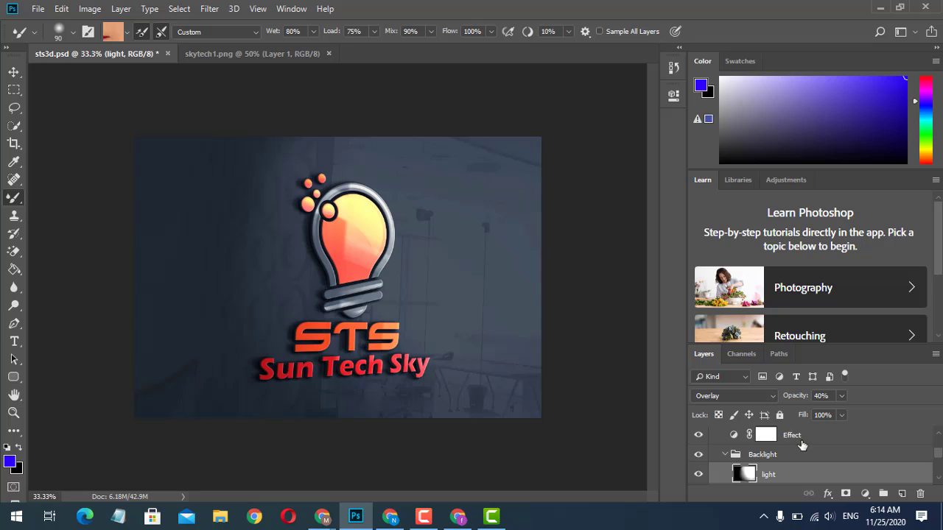
{"action": "left_click", "coordinate": [801, 442]}
{"action": "left_click", "coordinate": [934, 431]}
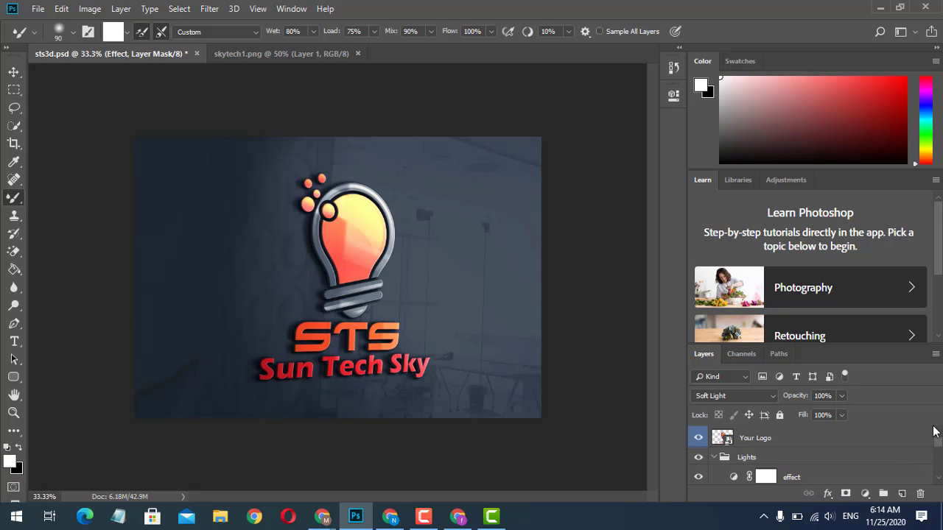
{"action": "left_click", "coordinate": [837, 439]}
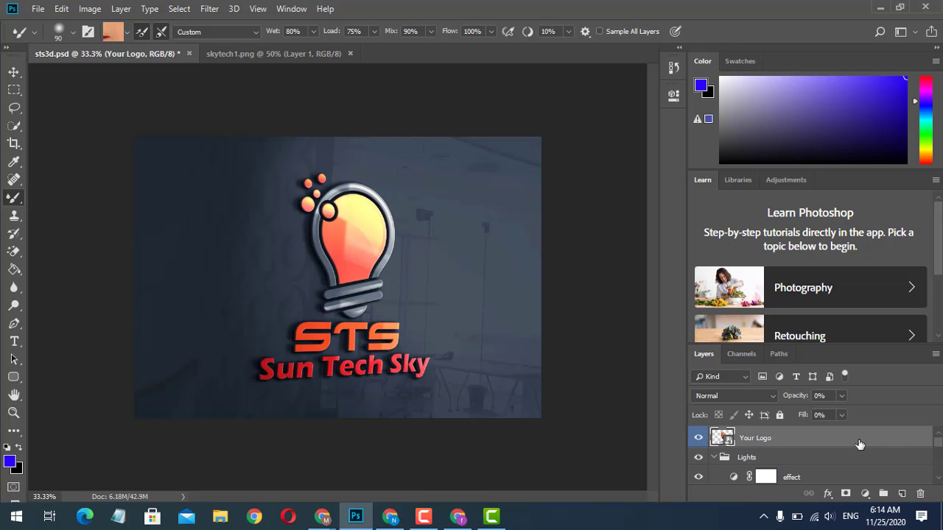
{"action": "double_click", "coordinate": [729, 439]}
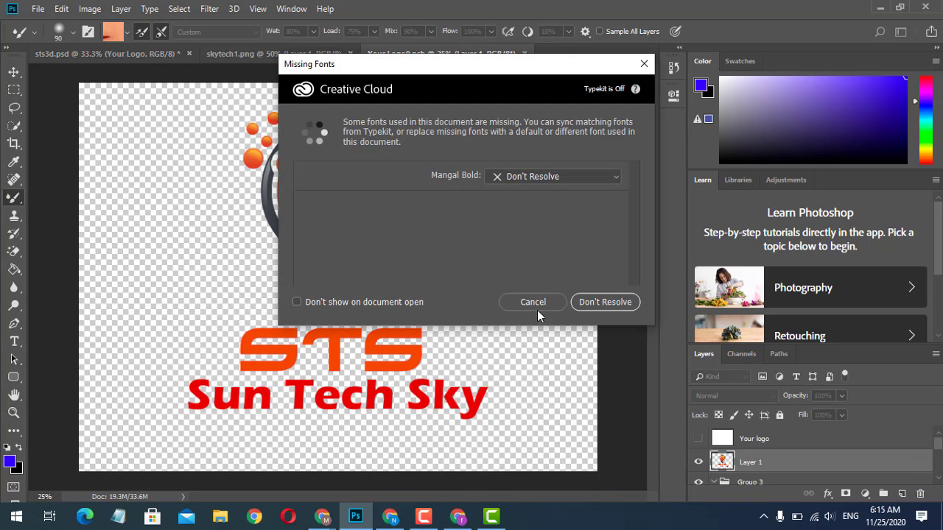
{"action": "left_click", "coordinate": [537, 306]}
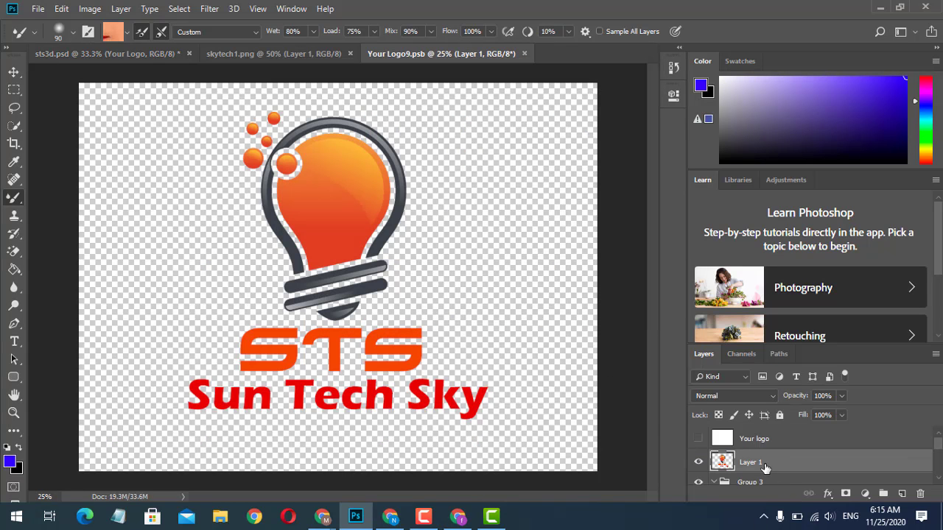
- Delete the old logo's Layer 1 from Your Logo9.psb and move the skytech1.png logo into that document with the Move tool
{"action": "key", "text": "Delete"}
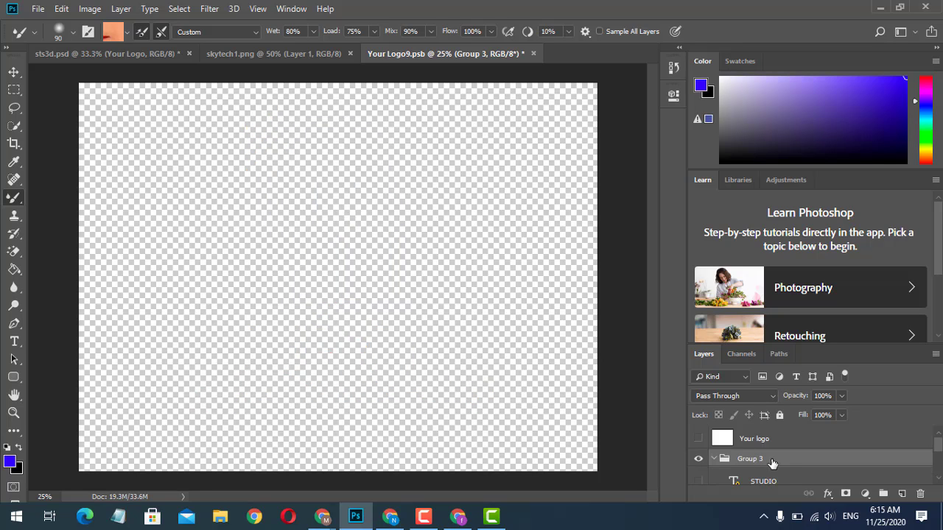
{"action": "left_click", "coordinate": [296, 53]}
{"action": "left_click", "coordinate": [14, 71]}
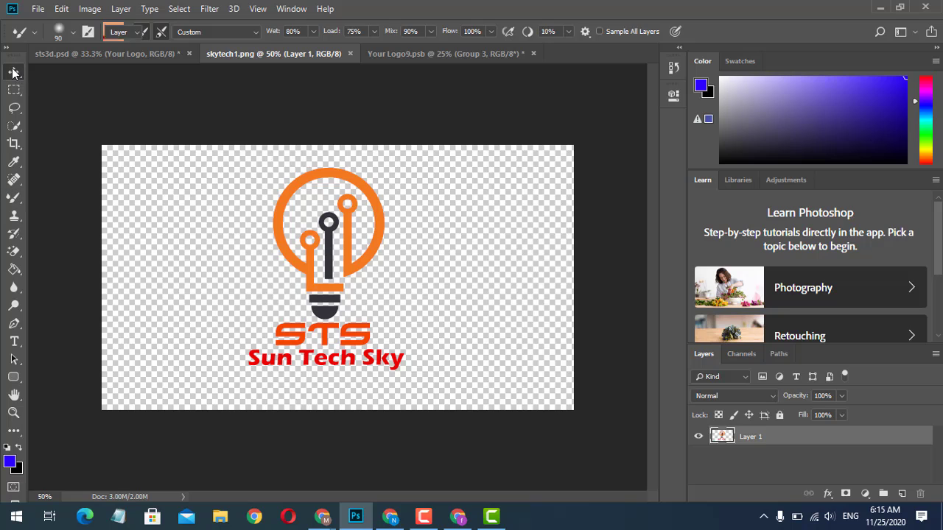
{"action": "left_click_drag", "start_coordinate": [337, 272], "coordinate": [341, 218]}
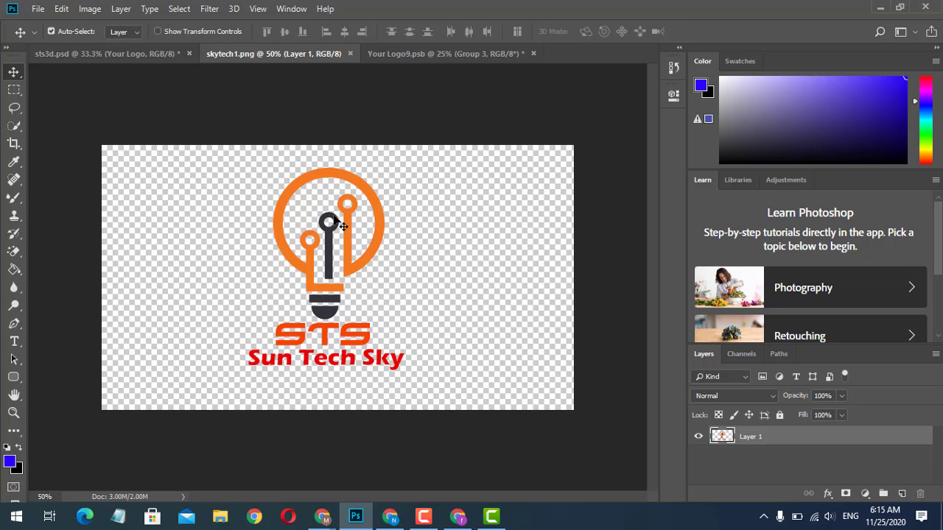
{"action": "left_click", "coordinate": [301, 250]}
{"action": "left_click_drag", "start_coordinate": [301, 255], "coordinate": [366, 175]}
{"action": "left_click_drag", "start_coordinate": [314, 284], "coordinate": [344, 254]}
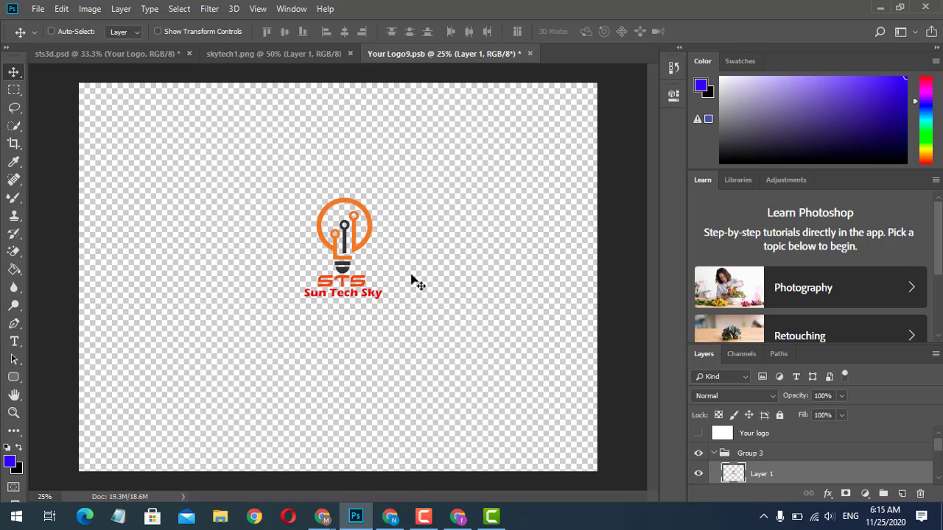
- Scale the new logo to about 299% width and 292% height with Free Transform, positioned slightly left of the canvas centre
{"action": "key", "text": "ctrl+t"}
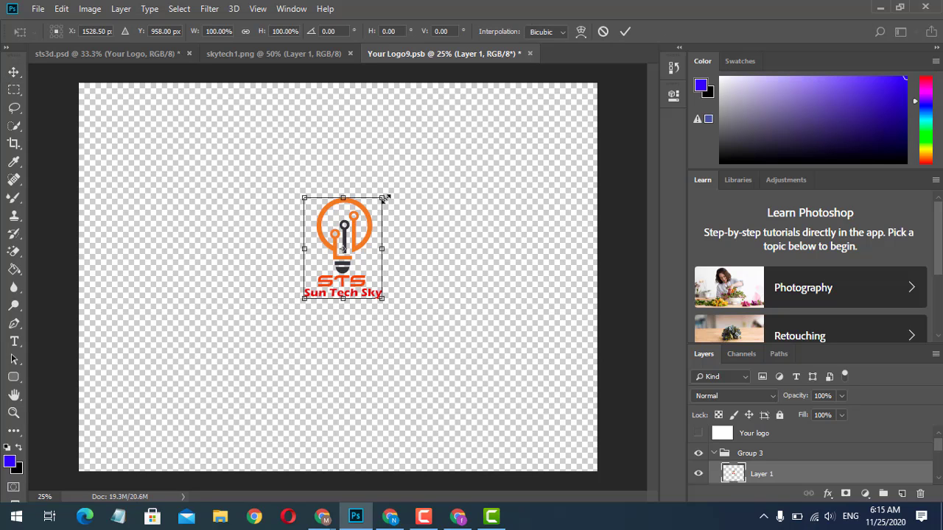
{"action": "left_click_drag", "start_coordinate": [383, 198], "coordinate": [453, 106]}
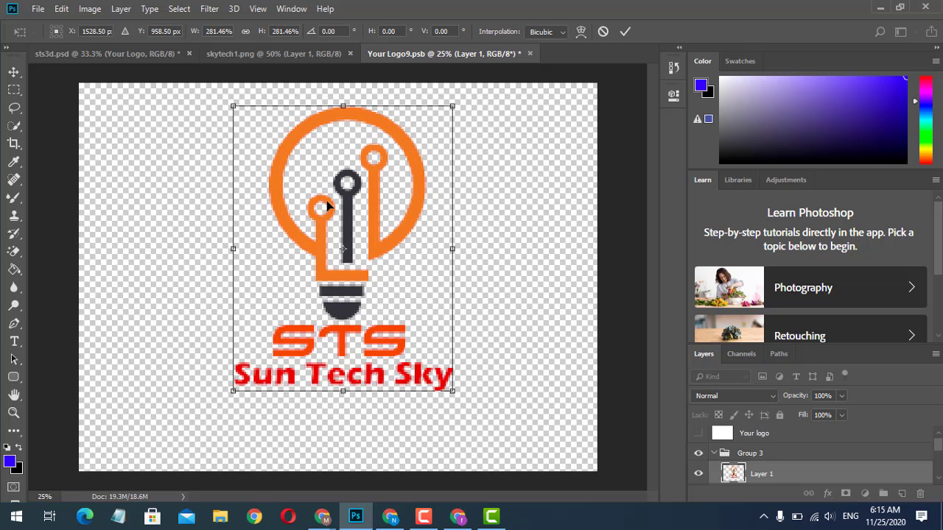
{"action": "left_click_drag", "start_coordinate": [352, 199], "coordinate": [332, 212]}
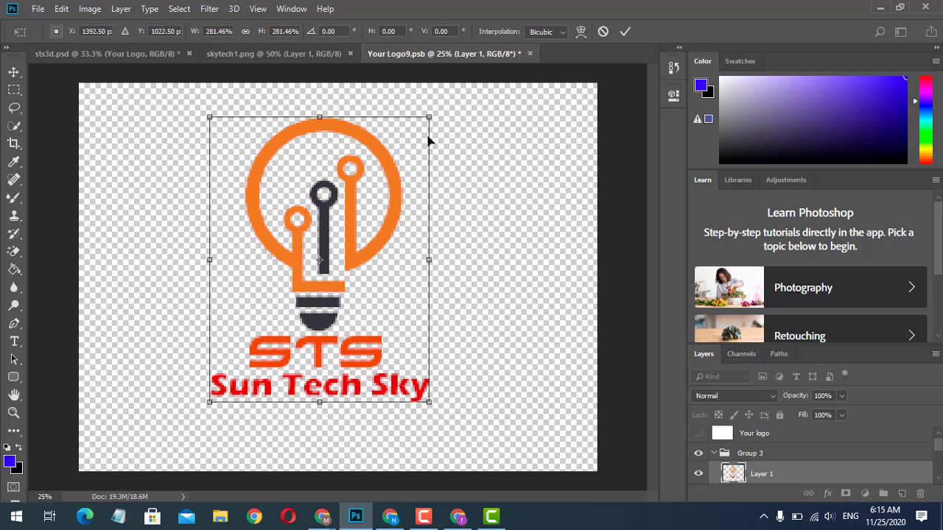
{"action": "left_click_drag", "start_coordinate": [429, 118], "coordinate": [442, 108]}
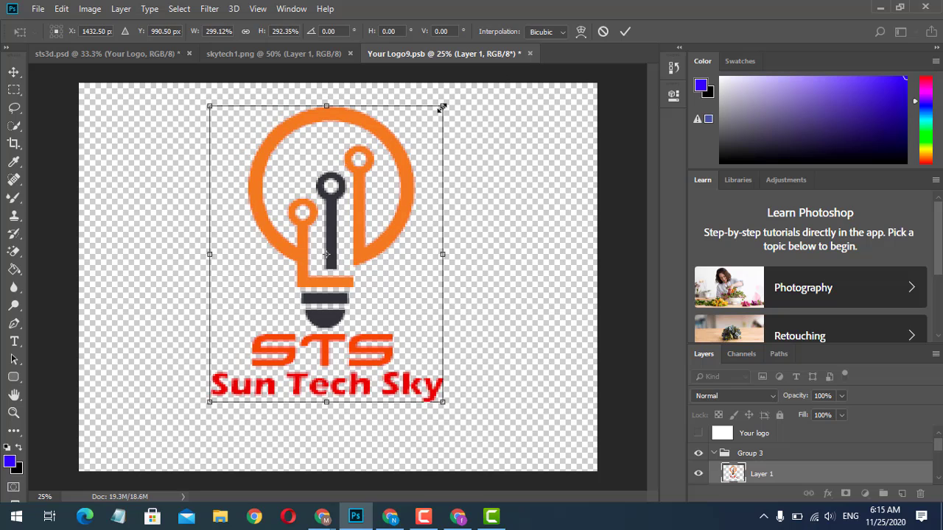
{"action": "key", "text": "Return"}
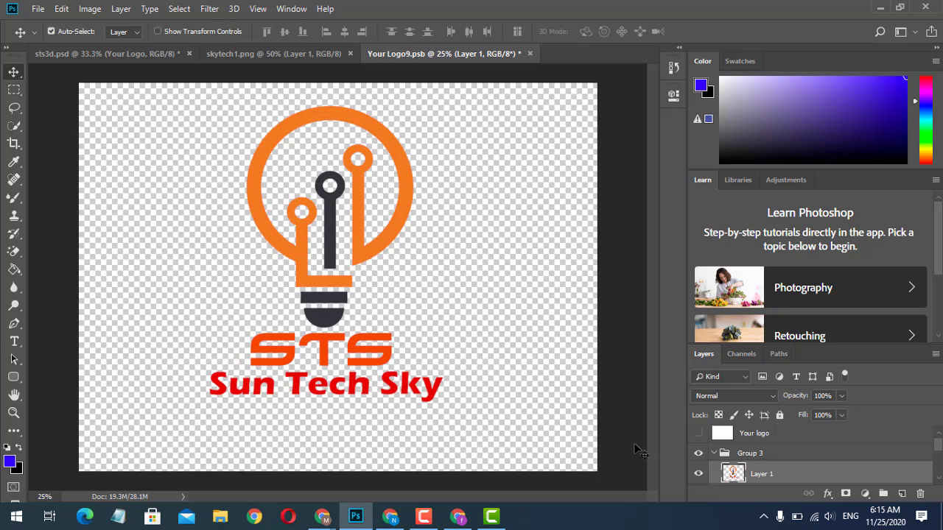
- Save the Your Logo9.psb smart object and return to the sts3d.psd mockup to see the updated logo
{"action": "scroll", "coordinate": [938, 445], "scroll_direction": "up", "scroll_amount": 1}
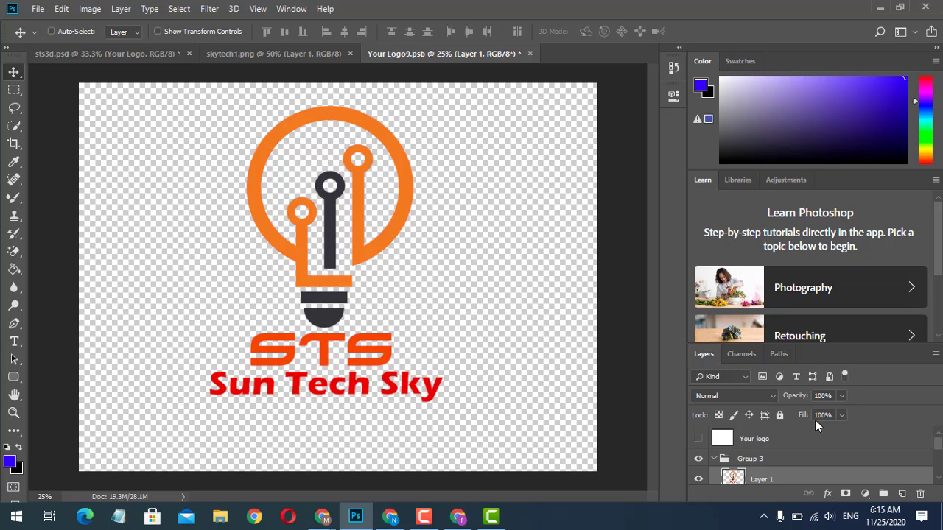
{"action": "key", "text": "ctrl+s"}
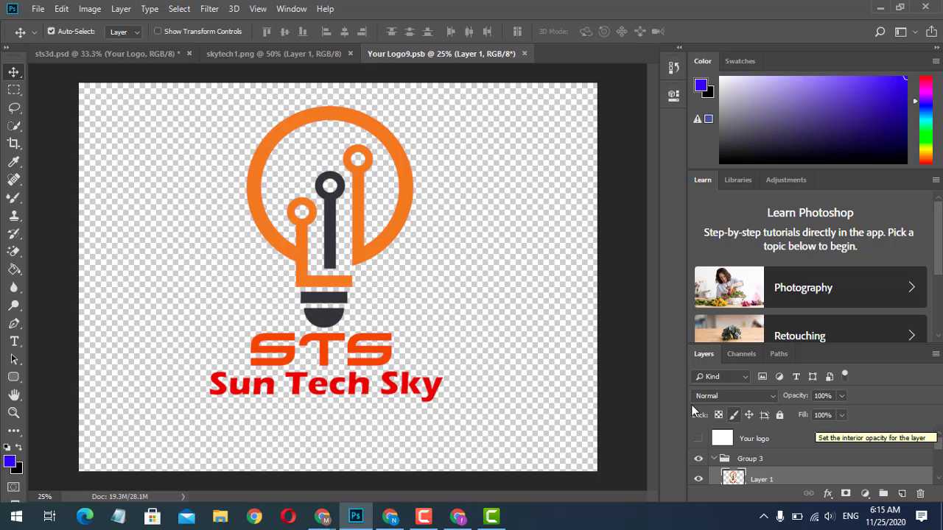
{"action": "left_click", "coordinate": [272, 54]}
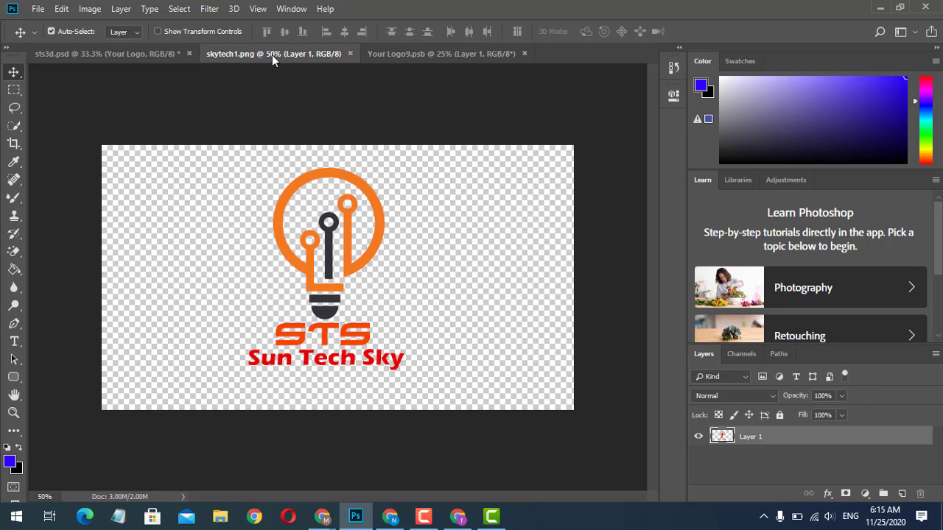
{"action": "left_click", "coordinate": [171, 51]}
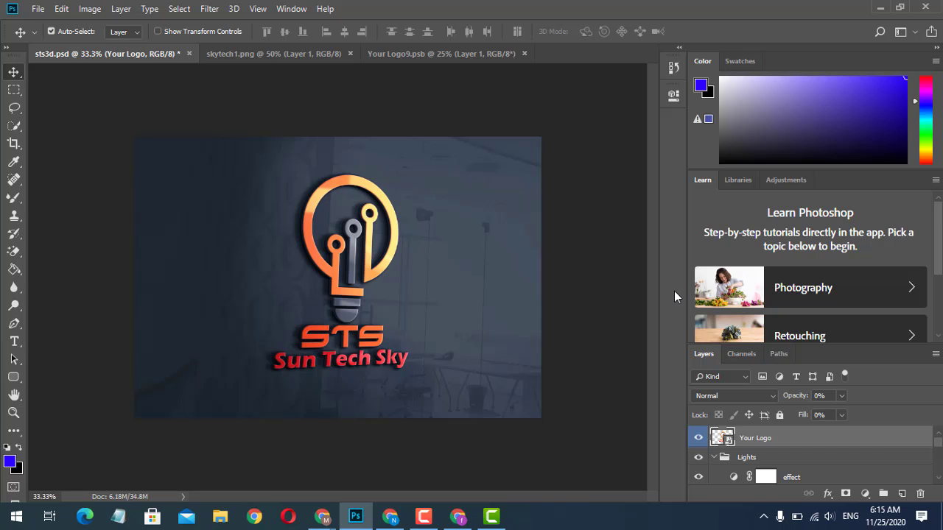
{"action": "left_click", "coordinate": [495, 516]}
{"action": "left_click", "coordinate": [495, 515]}
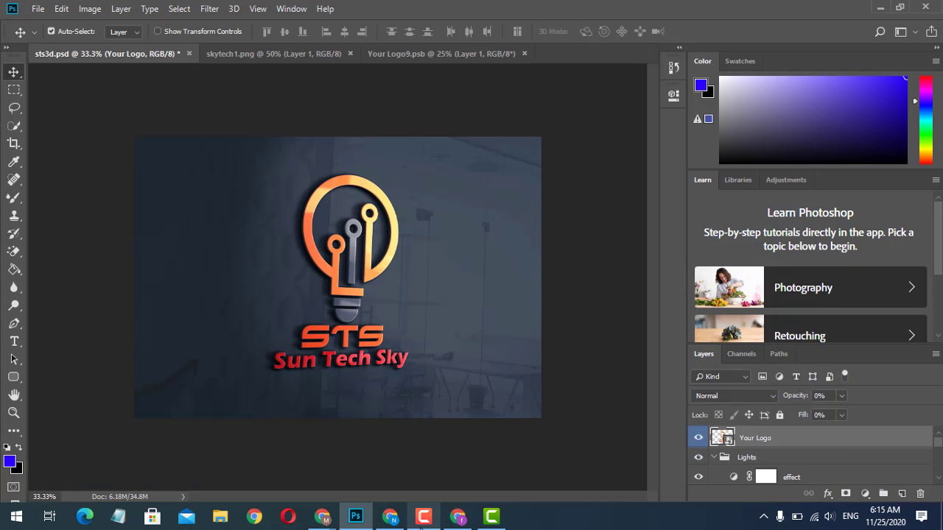
{"action": "left_click", "coordinate": [417, 520]}
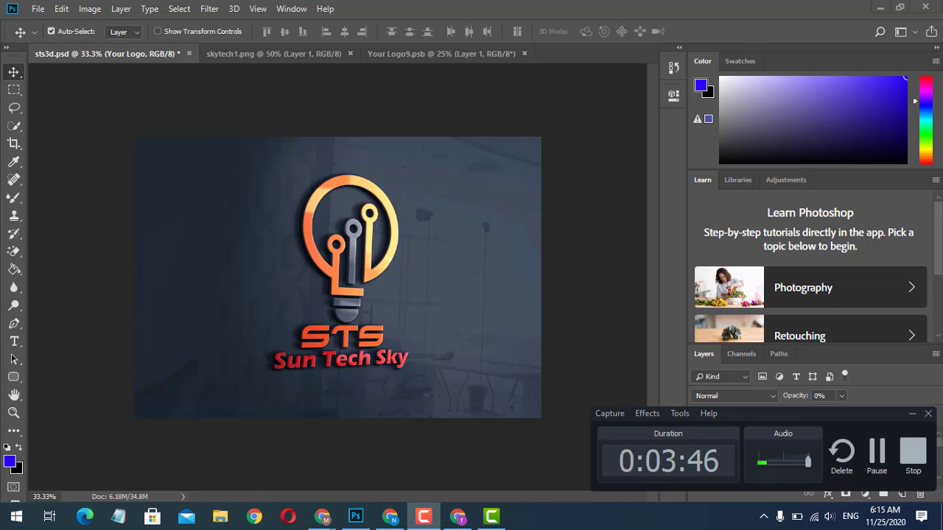
{"action": "left_click", "coordinate": [911, 414]}
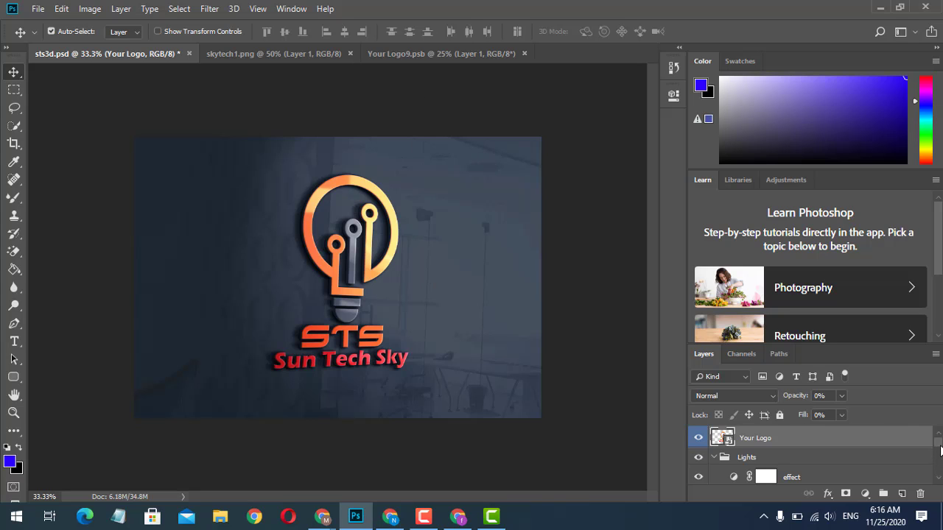
- Preview the two effect adjustment layers in the Lights group by hiding and showing each one
{"action": "left_click_drag", "start_coordinate": [941, 449], "coordinate": [941, 447]}
{"action": "left_click_drag", "start_coordinate": [937, 448], "coordinate": [938, 455]}
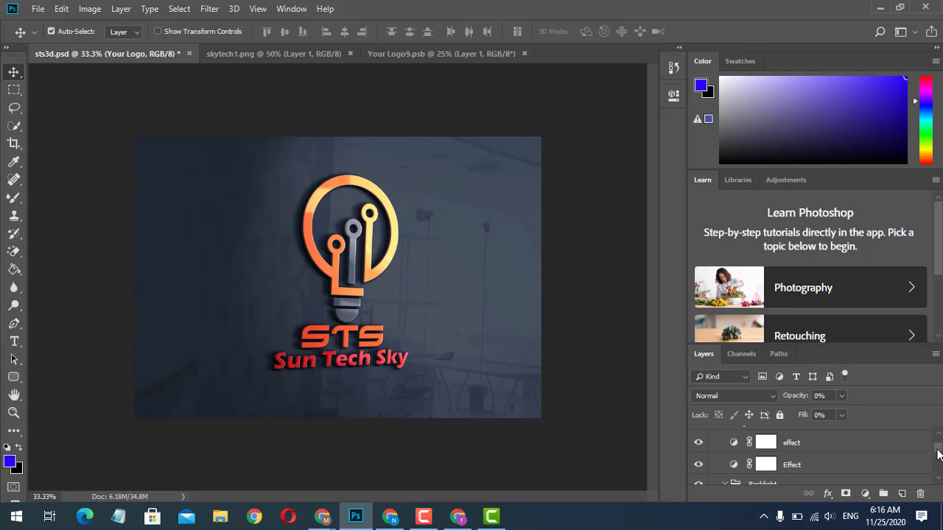
{"action": "left_click", "coordinate": [700, 435]}
{"action": "left_click", "coordinate": [700, 434]}
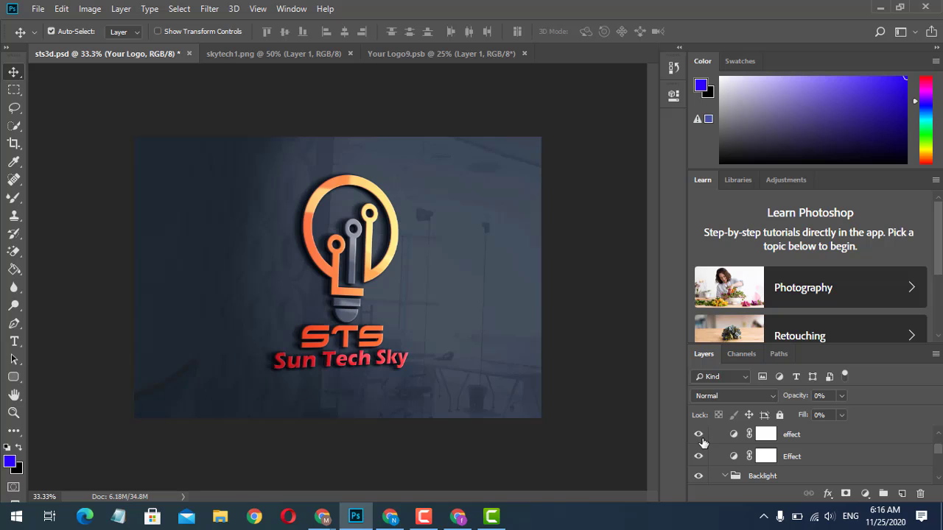
{"action": "left_click", "coordinate": [699, 456]}
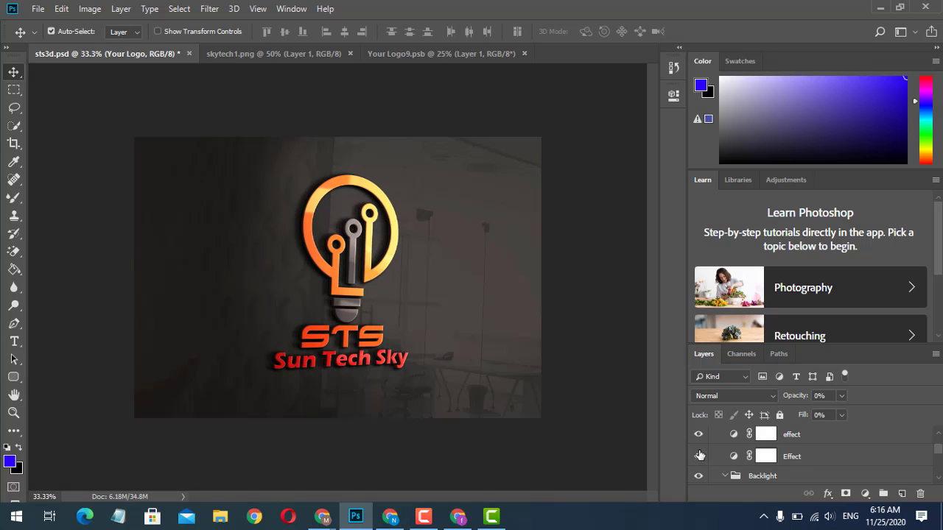
{"action": "left_click", "coordinate": [699, 456]}
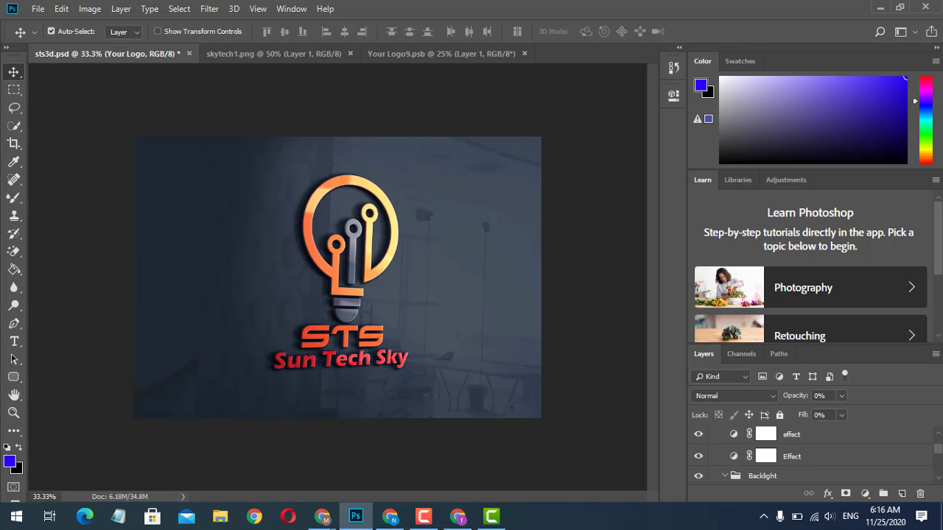
- Toggle the light layer in the Backlight group off and on, and set its opacity to 42%
{"action": "scroll", "coordinate": [940, 452], "scroll_direction": "down", "scroll_amount": 1}
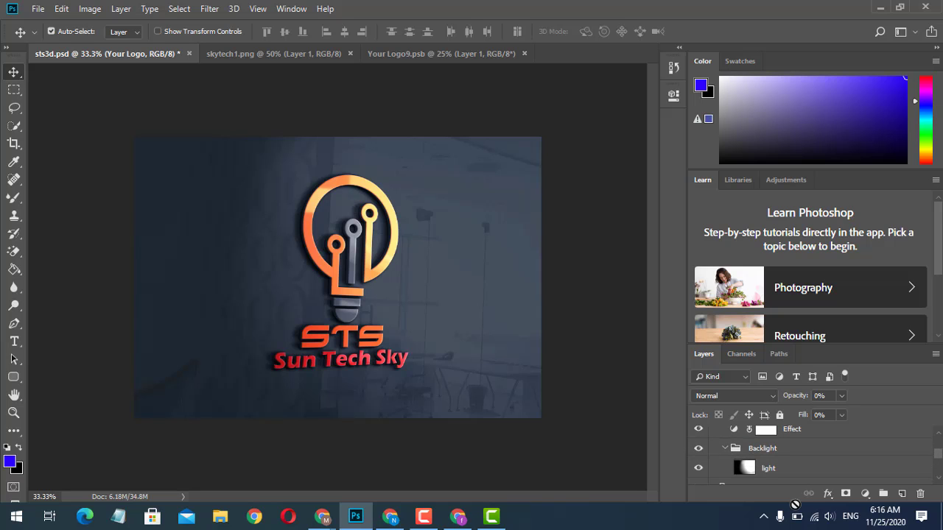
{"action": "left_click", "coordinate": [699, 469]}
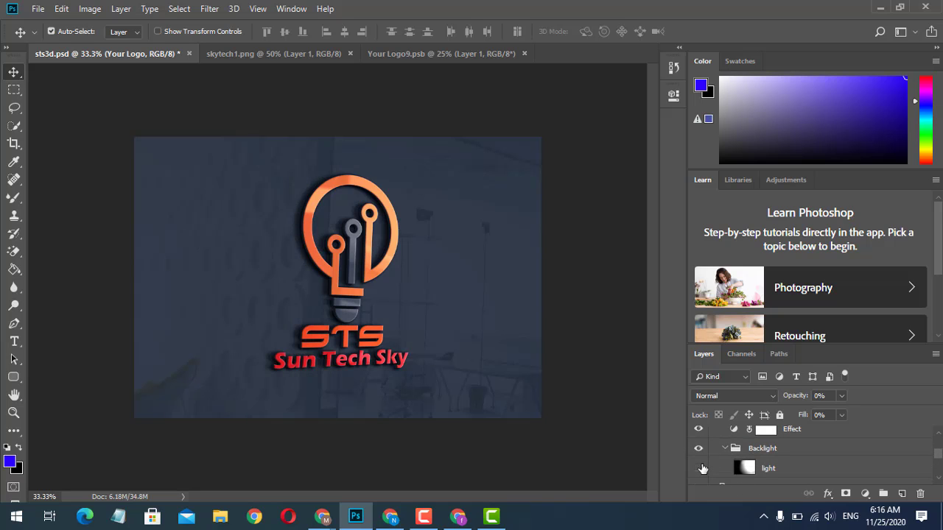
{"action": "left_click", "coordinate": [700, 469]}
{"action": "left_click", "coordinate": [787, 472]}
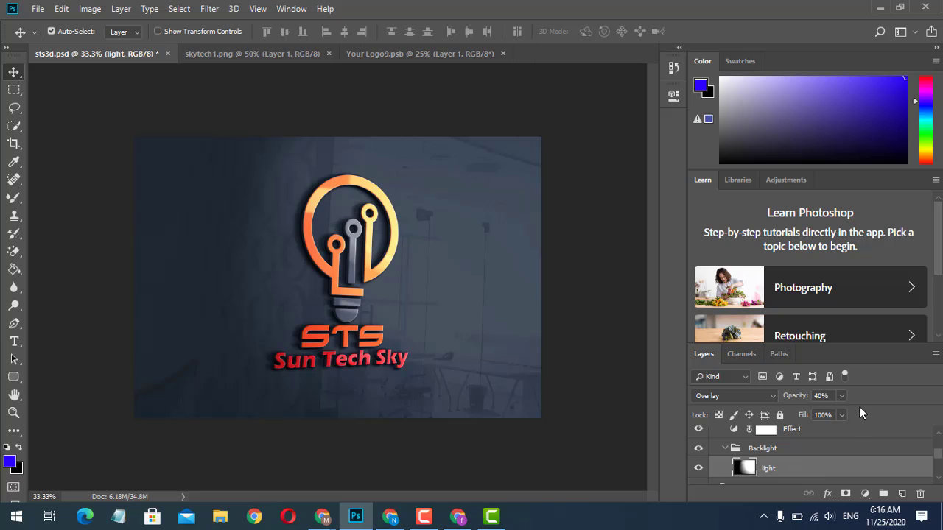
{"action": "mouse_move", "coordinate": [843, 397]}
{"action": "left_mouse_down"}
{"action": "mouse_move", "coordinate": [866, 412]}
{"action": "mouse_move", "coordinate": [899, 411]}
{"action": "mouse_move", "coordinate": [847, 414]}
{"action": "left_mouse_up"}
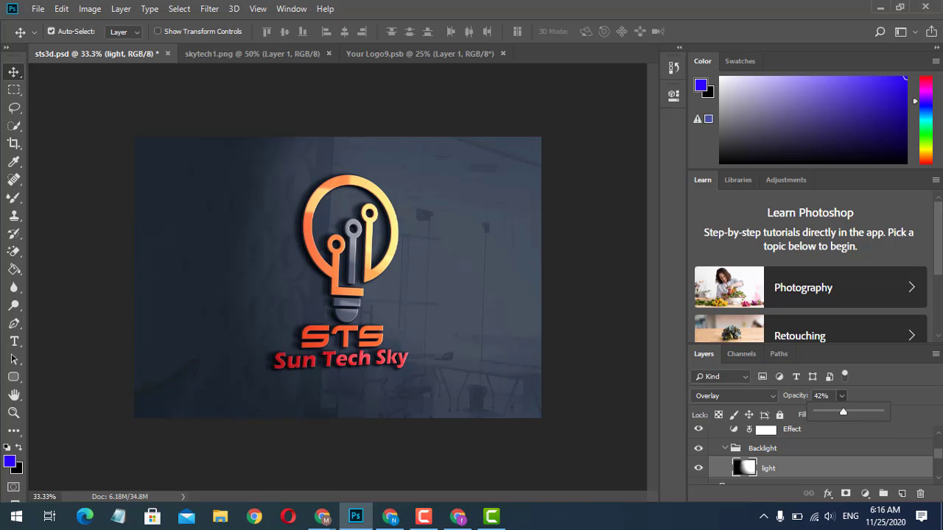
- Expand the Shadows group and hide and show its layer 3 to check the logo's shadow
{"action": "scroll", "coordinate": [810, 455], "scroll_direction": "up", "scroll_amount": 2}
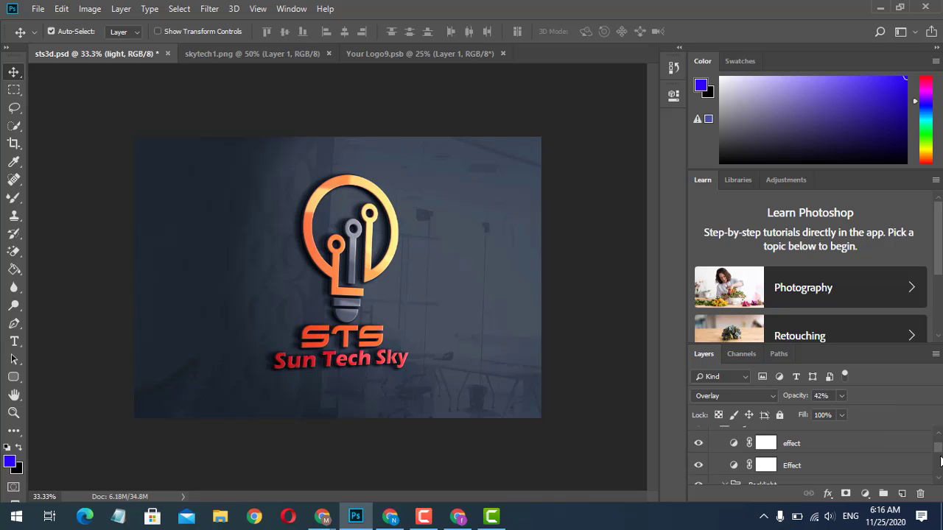
{"action": "scroll", "coordinate": [941, 456], "scroll_direction": "down", "scroll_amount": 5}
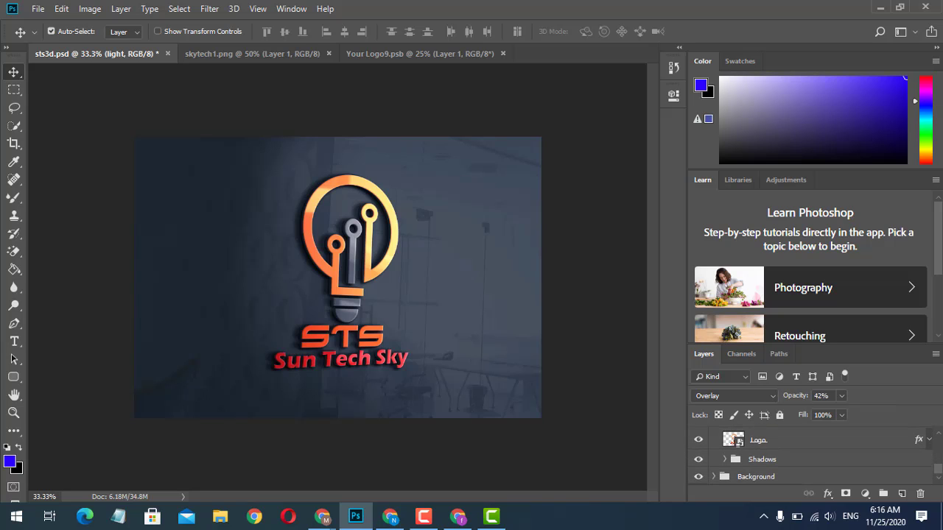
{"action": "left_click", "coordinate": [725, 459]}
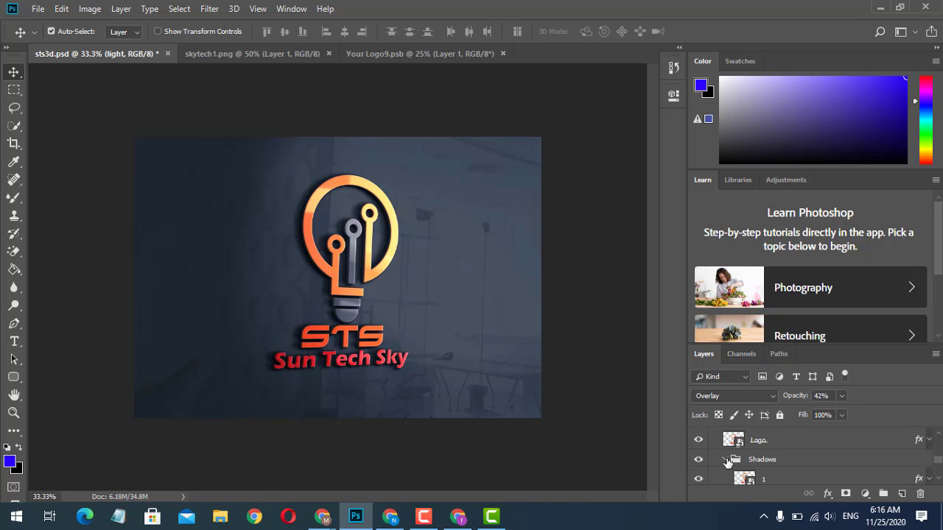
{"action": "scroll", "coordinate": [941, 458], "scroll_direction": "down", "scroll_amount": 3}
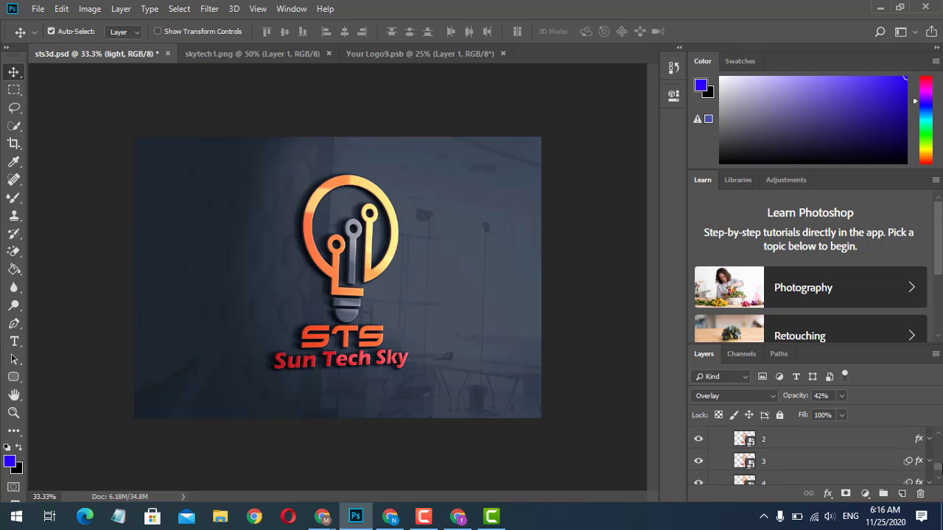
{"action": "left_click", "coordinate": [698, 462]}
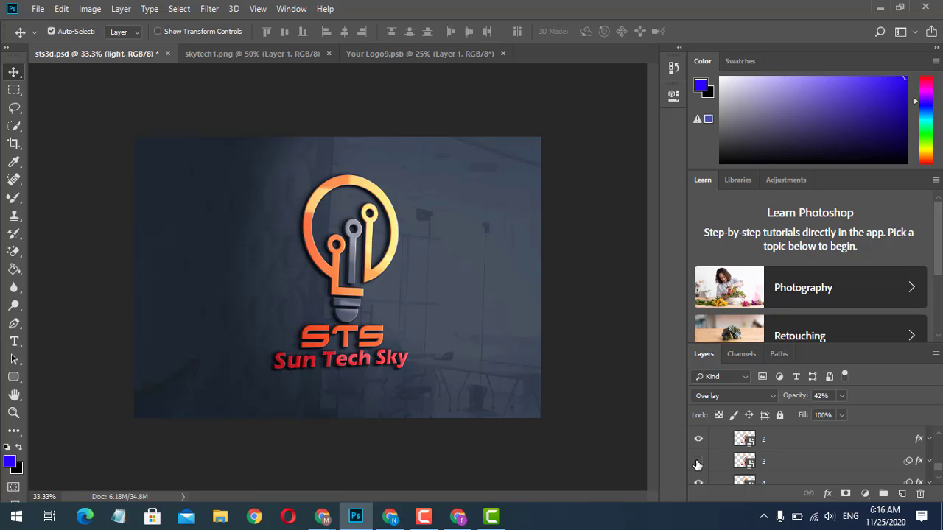
{"action": "left_click", "coordinate": [697, 464]}
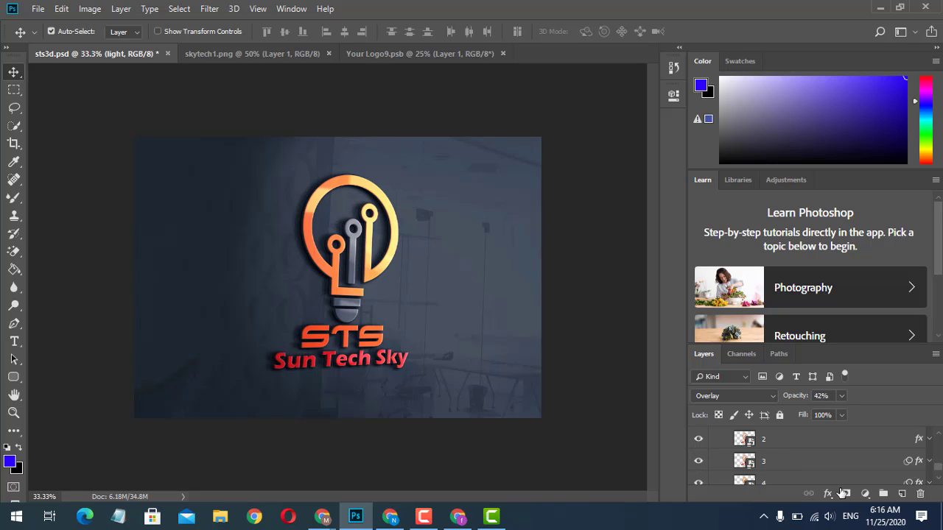
- Expand the Background group and toggle the visibility of its Background layer off and on
{"action": "scroll", "coordinate": [935, 479], "scroll_direction": "down", "scroll_amount": 2}
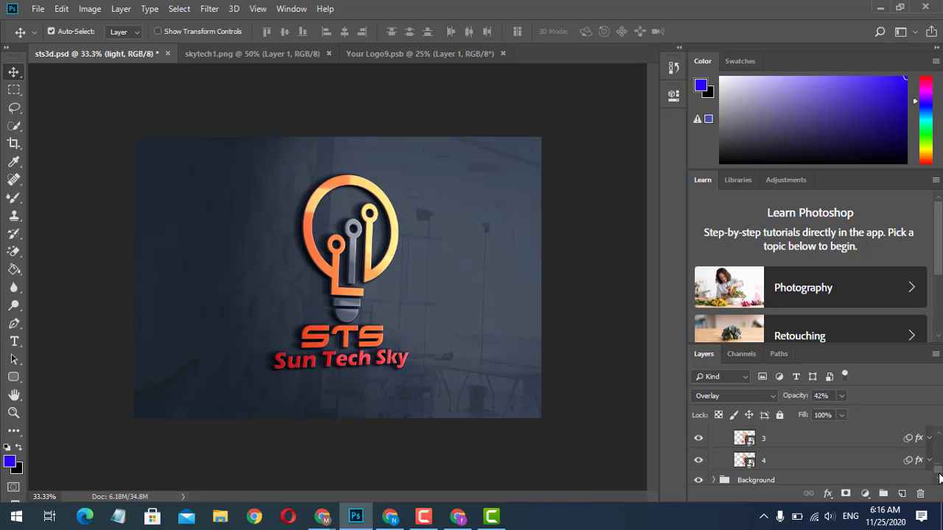
{"action": "left_click", "coordinate": [713, 476]}
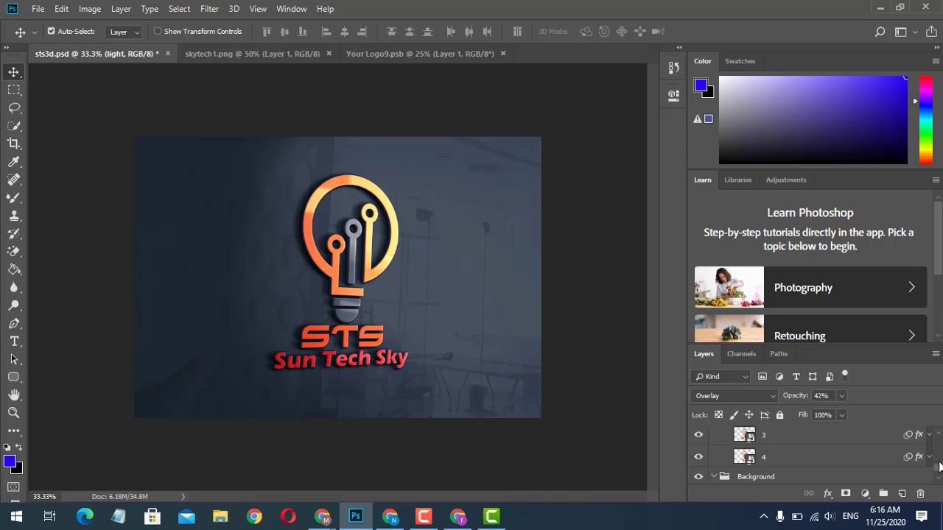
{"action": "scroll", "coordinate": [939, 474], "scroll_direction": "down", "scroll_amount": 1}
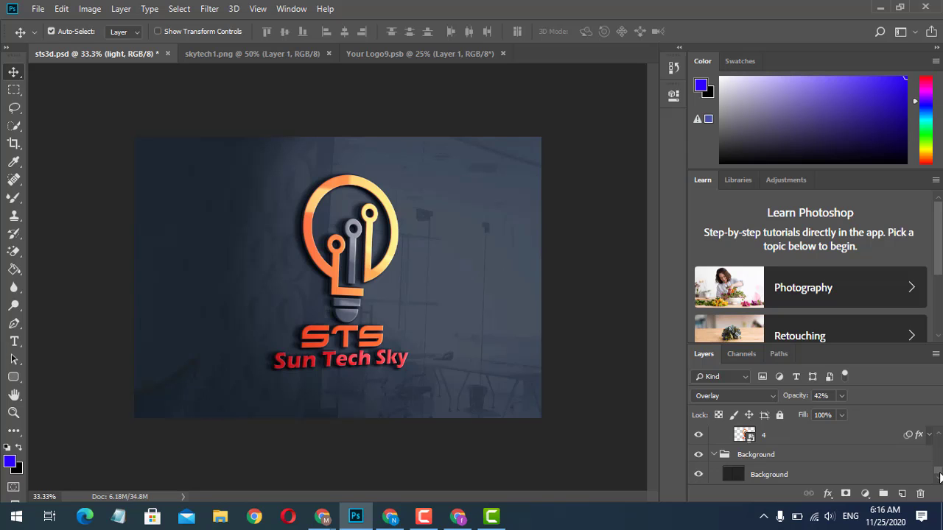
{"action": "left_click", "coordinate": [698, 474]}
{"action": "left_click", "coordinate": [698, 474]}
{"action": "scroll", "coordinate": [940, 441], "scroll_direction": "up", "scroll_amount": 2}
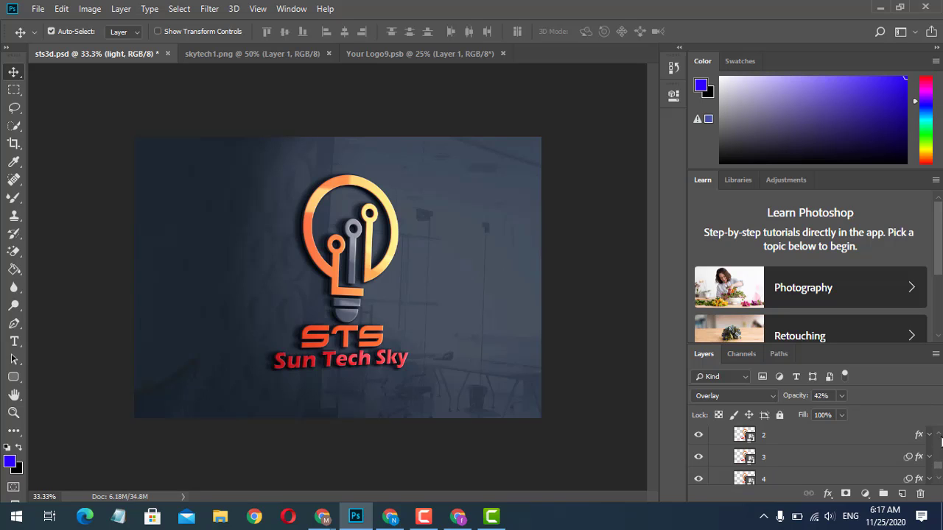
{"action": "scroll", "coordinate": [940, 441], "scroll_direction": "up", "scroll_amount": 1}
{"action": "left_click", "coordinate": [497, 519]}
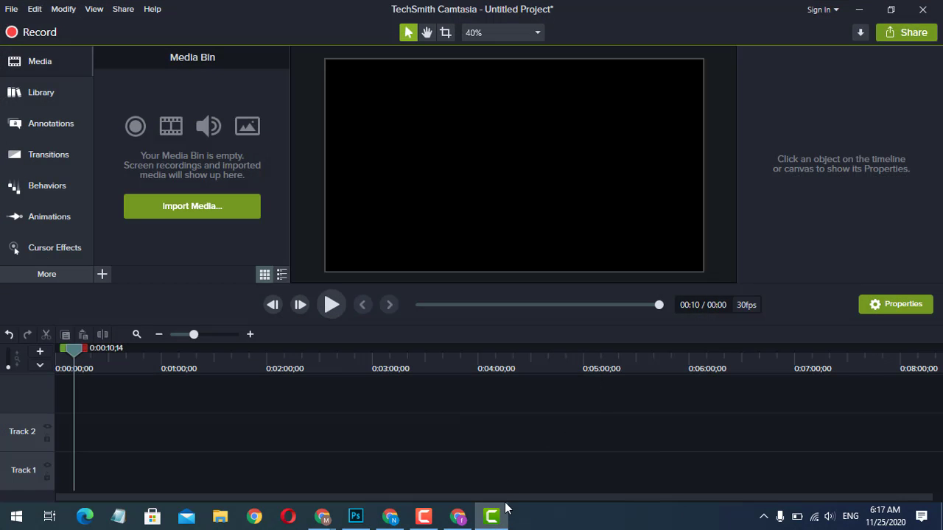
{"action": "left_click", "coordinate": [505, 513]}
{"action": "left_click", "coordinate": [421, 526]}
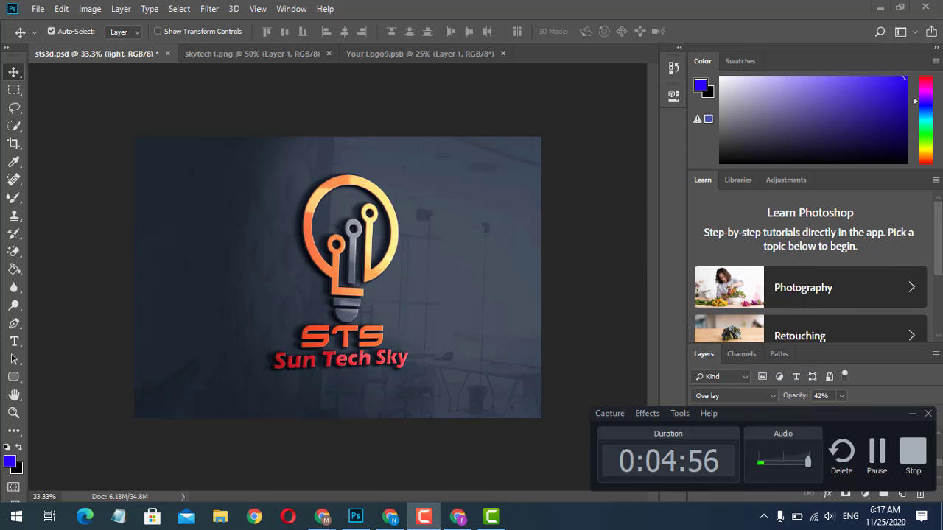